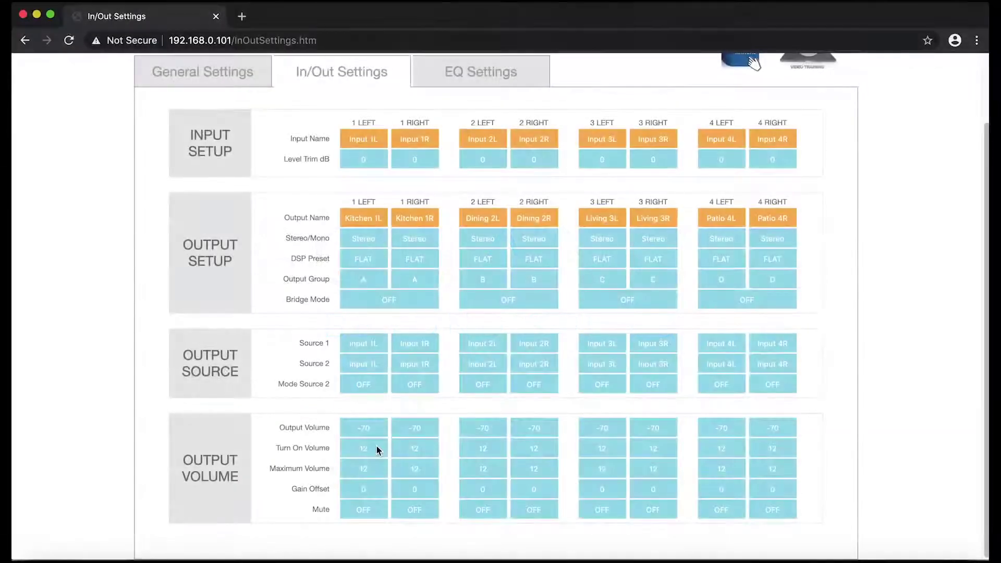
# Change the Turn On Volume of outputs 1, 2, 3 and 4 from 12 to LAST.
pyautogui.click(377, 446)
pyautogui.click(377, 458)
pyautogui.click(505, 449)
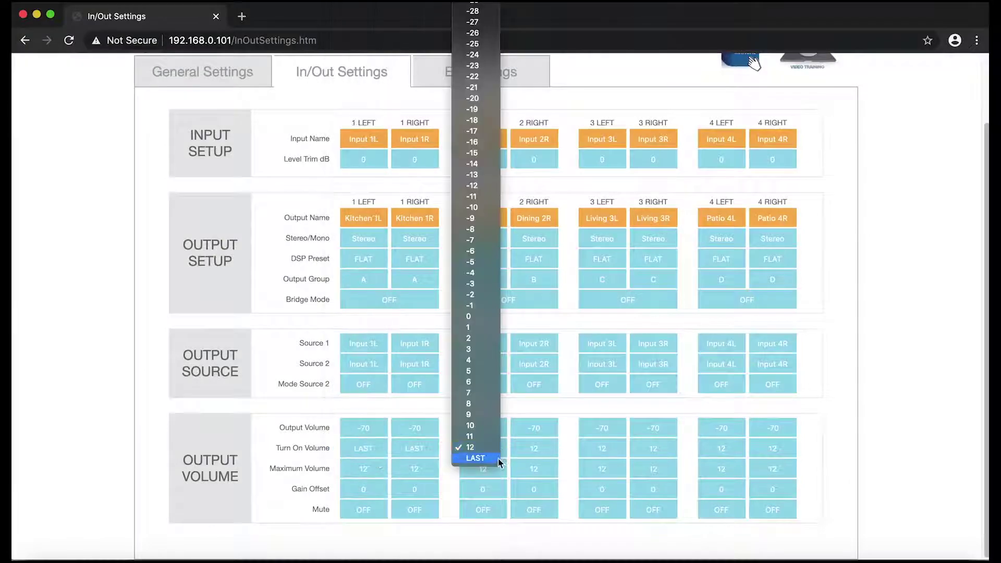
pyautogui.click(498, 458)
pyautogui.click(599, 450)
pyautogui.click(618, 459)
pyautogui.click(727, 451)
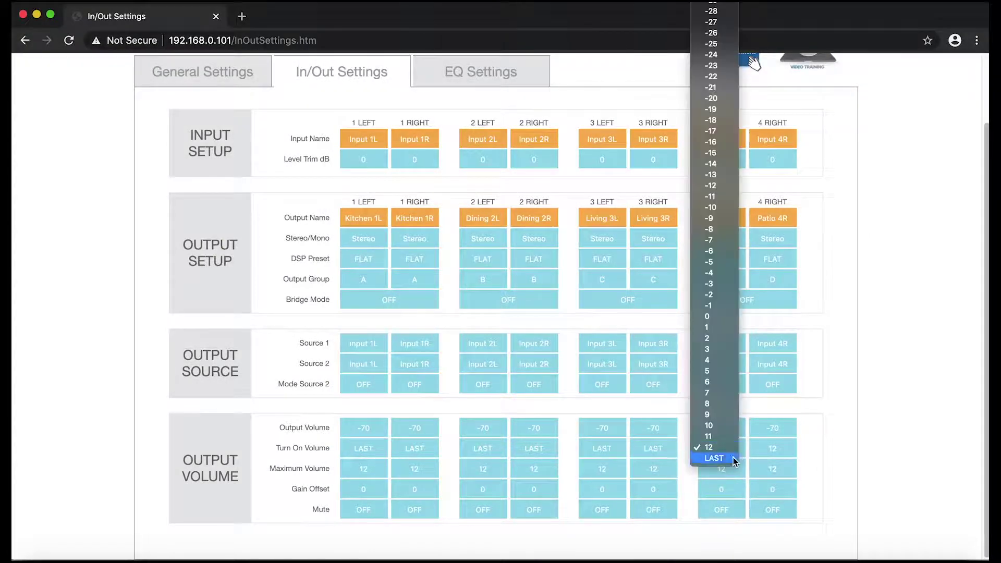
pyautogui.click(733, 458)
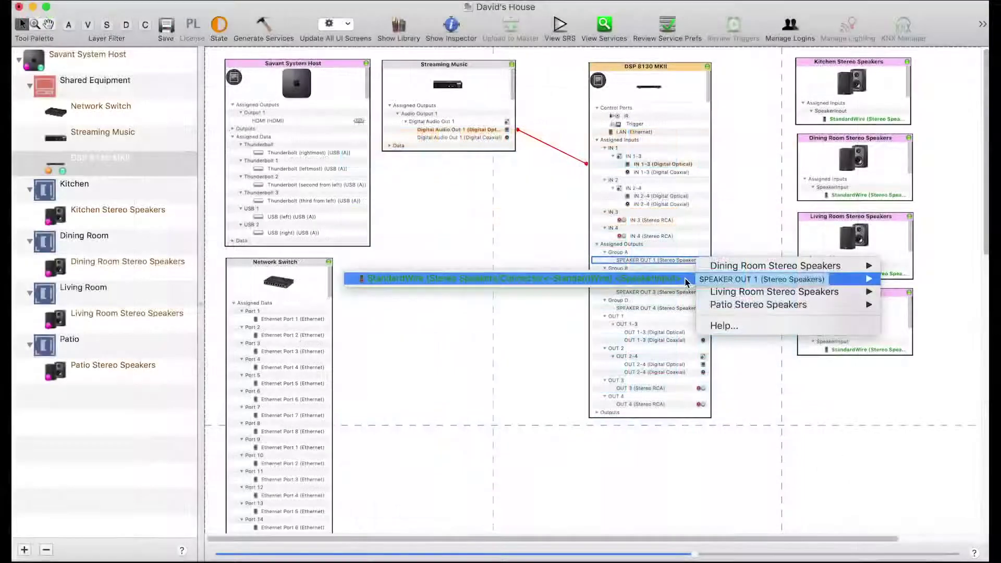
# Connect DSP SPEAKER OUT 1–4 to the Kitchen, Dining Room, Living Room and Patio Stereo Speakers.
pyautogui.click(740, 277)
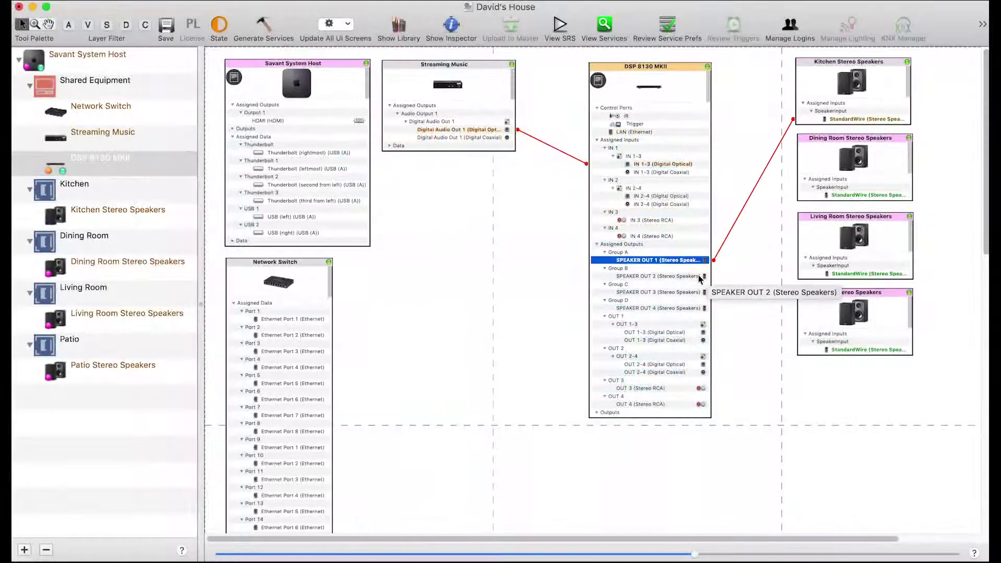
pyautogui.click(700, 277)
pyautogui.moveTo(720, 280)
pyautogui.click(668, 281)
pyautogui.click(696, 293)
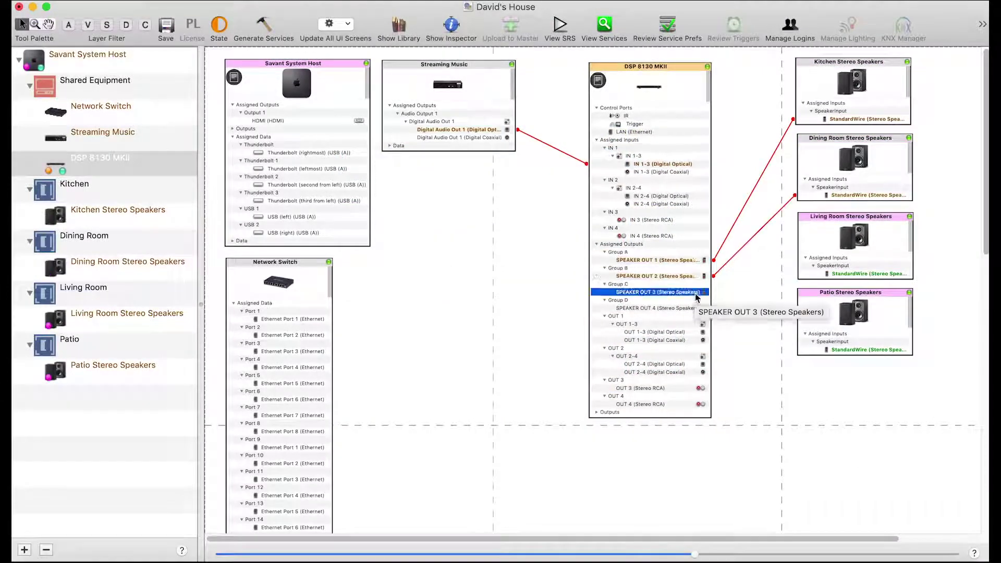
pyautogui.click(696, 297)
pyautogui.moveTo(740, 306)
pyautogui.click(678, 308)
pyautogui.click(697, 308)
pyautogui.click(698, 309)
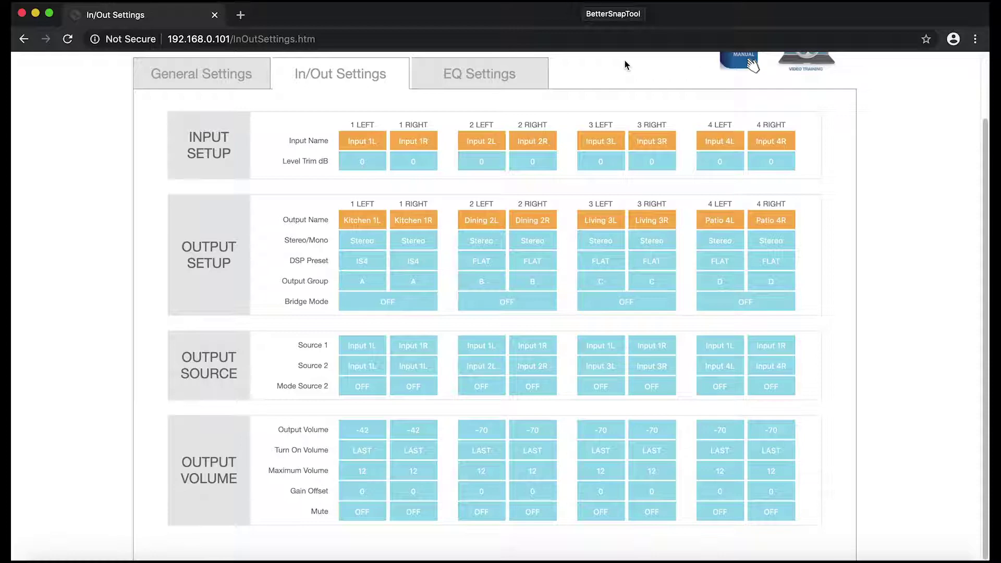
# Rename output 4L to Patio and output 4R to BBQ.
pyautogui.click(738, 220)
pyautogui.press('BackSpace')
pyautogui.press('BackSpace')
pyautogui.press('BackSpace')
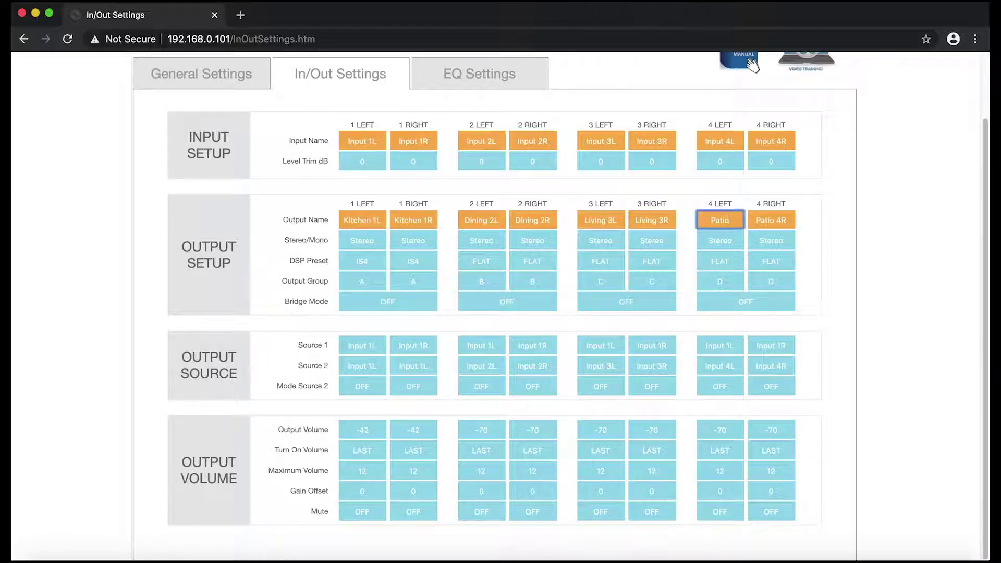
pyautogui.write('4')
pyautogui.click(767, 215)
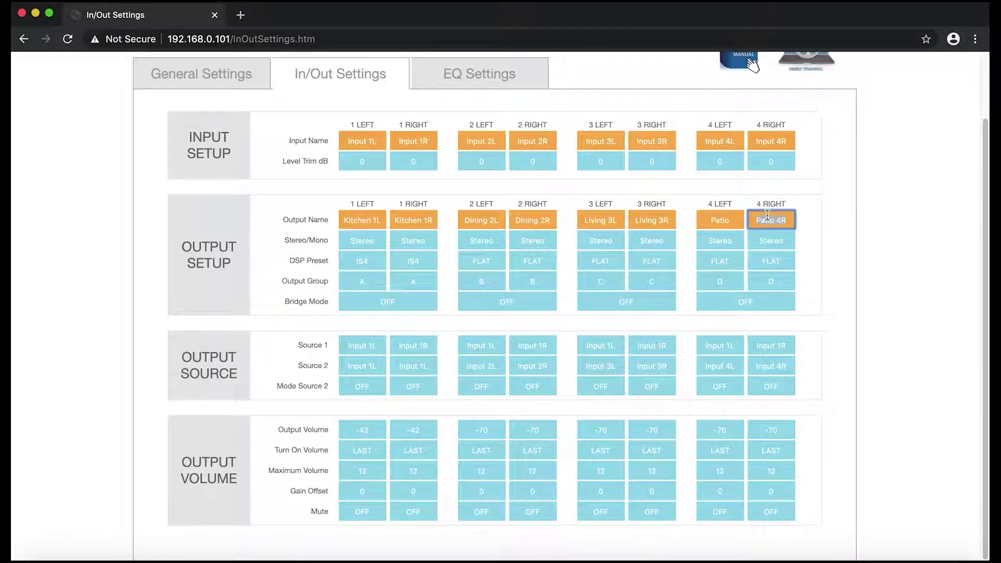
pyautogui.tripleClick(767, 215)
pyautogui.write('BBQ')
pyautogui.click(816, 226)
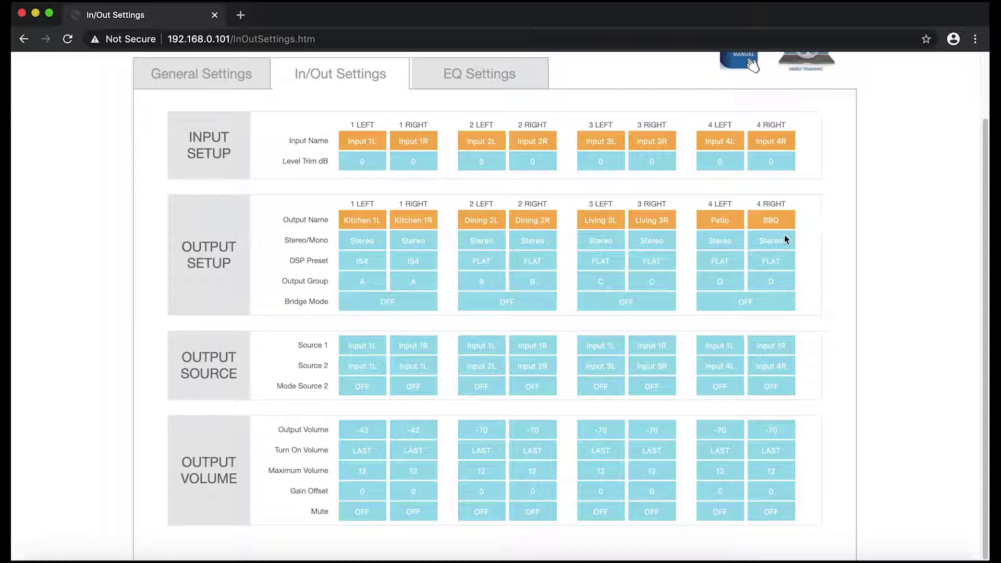
# Set the Patio/BBQ output pair's Stereo/Mono mode to Mono.
pyautogui.click(720, 240)
pyautogui.click(758, 250)
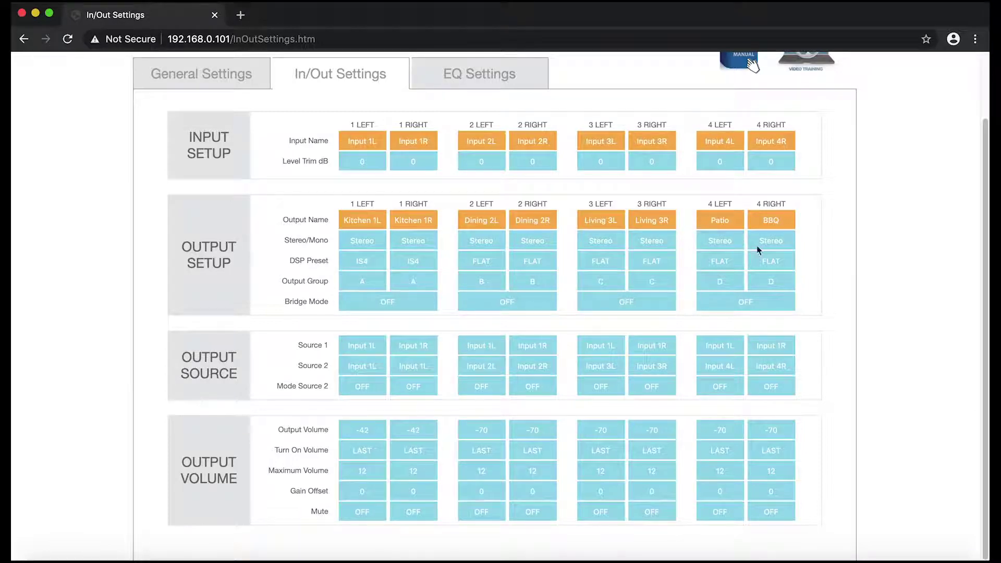
pyautogui.click(784, 243)
pyautogui.click(785, 251)
# Change the 4 RIGHT (BBQ) Output Group from D to E.
pyautogui.click(787, 281)
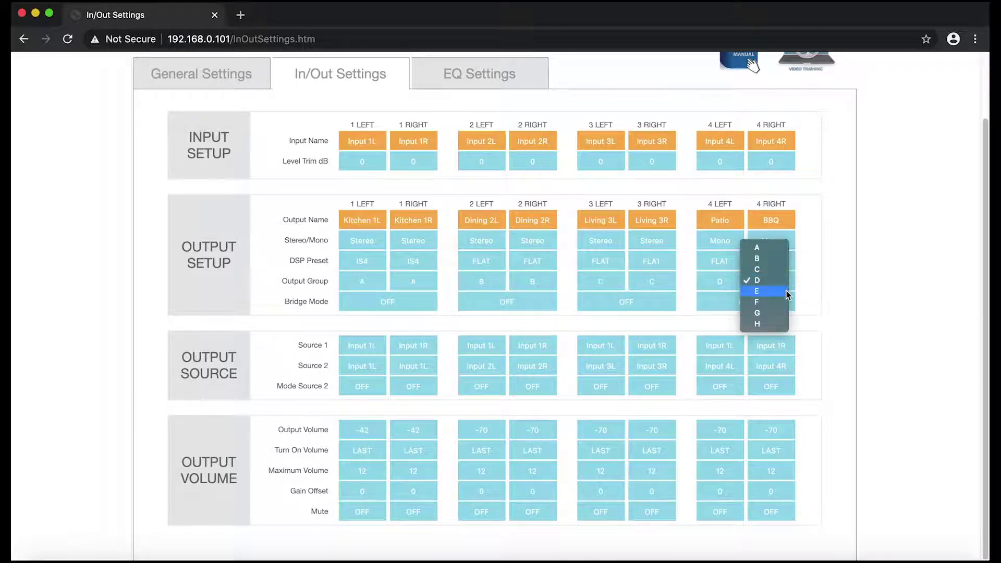
pyautogui.click(787, 292)
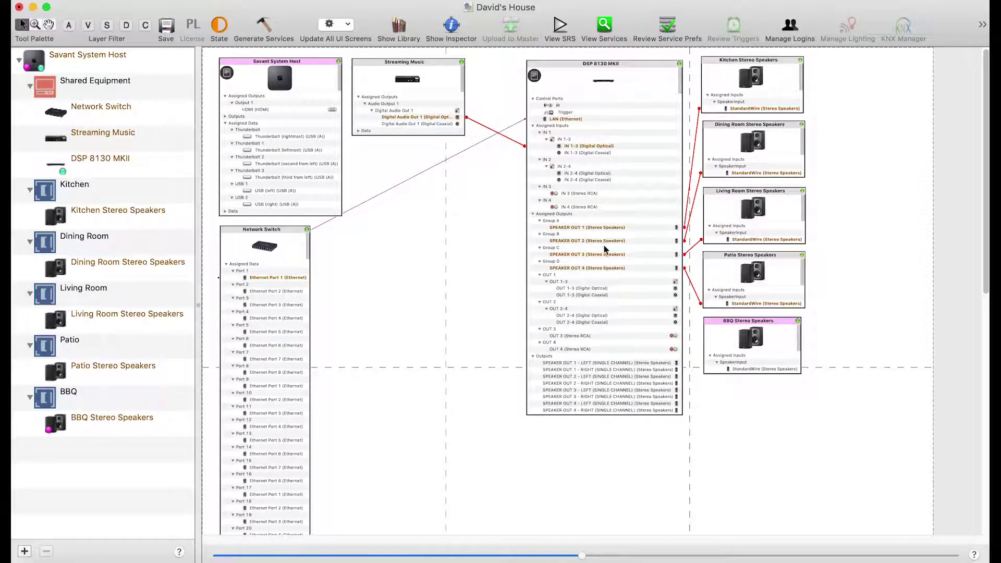
# In the DSP 8130 MKII properties, remove SPEAKER OUT 4 from Group D.
pyautogui.doubleClick(603, 89)
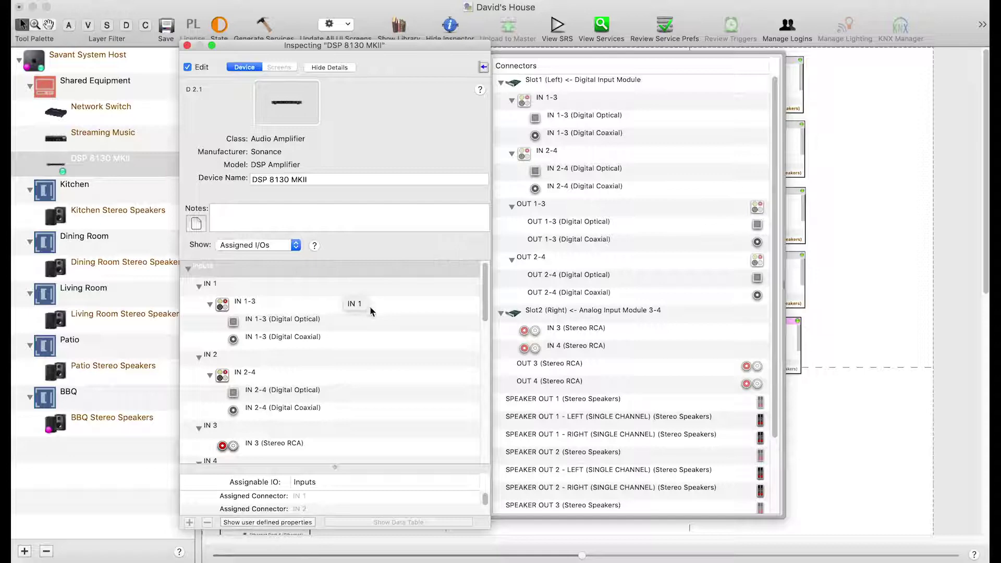
pyautogui.scroll(-8, 365, 307)
pyautogui.scroll(-3, 370, 311)
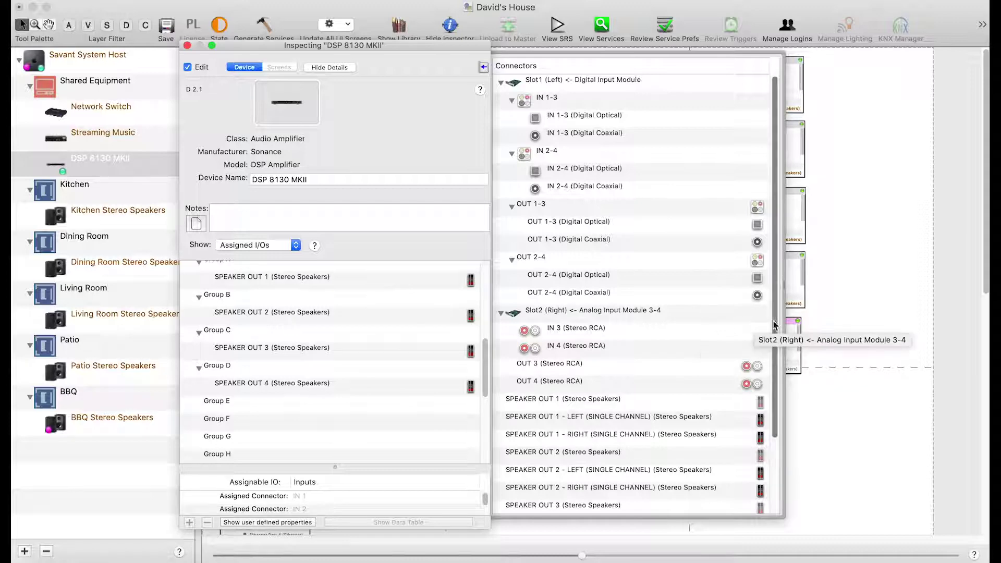
pyautogui.scroll(-5, 776, 324)
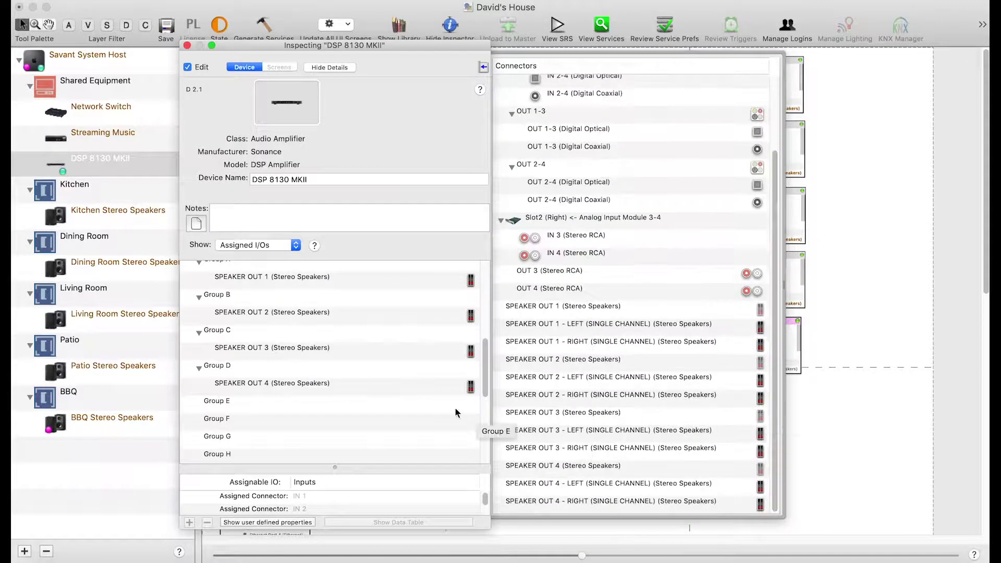
pyautogui.click(422, 390)
pyautogui.press('BackSpace')
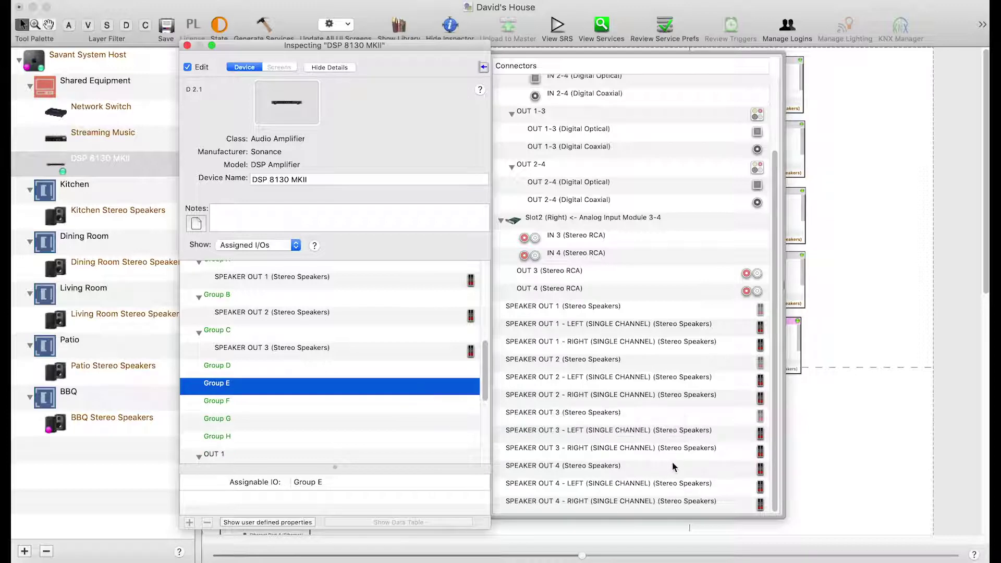
# Assign SPEAKER OUT 4 LEFT (single channel) to Group D and SPEAKER OUT 4 RIGHT to Group E.
pyautogui.click(608, 489)
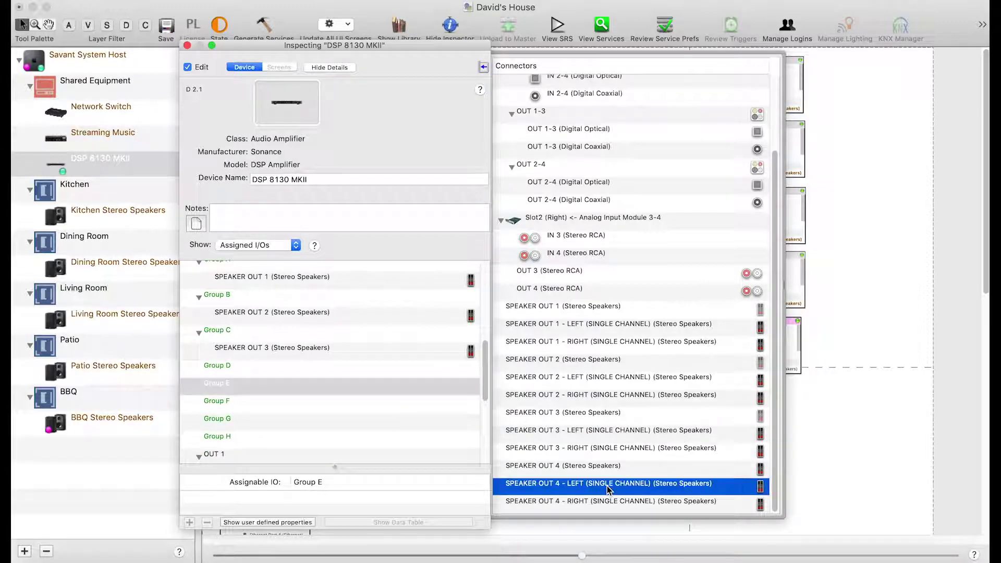
pyautogui.moveTo(609, 488); pyautogui.dragTo(447, 375)
pyautogui.click(573, 502)
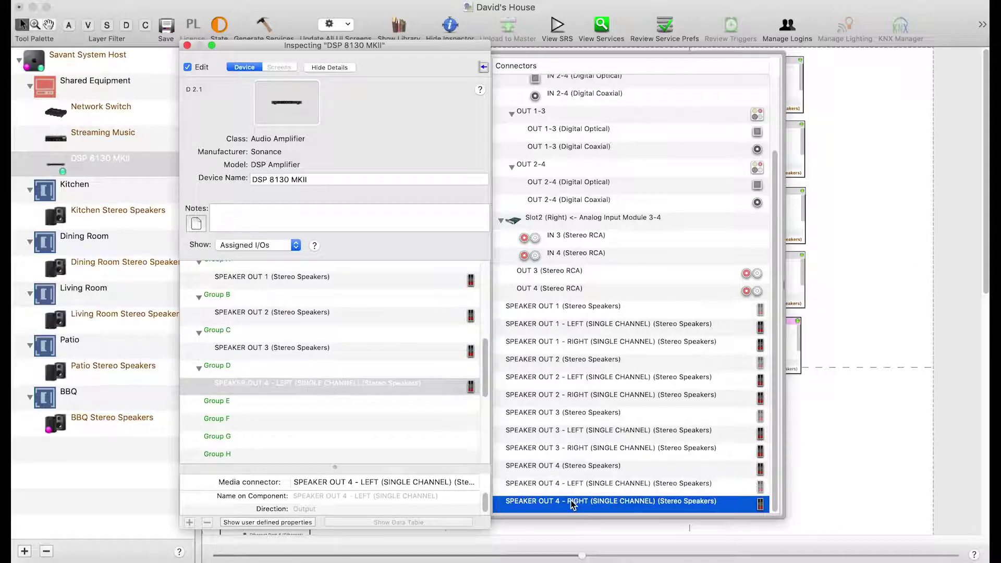
pyautogui.moveTo(573, 502); pyautogui.dragTo(454, 410)
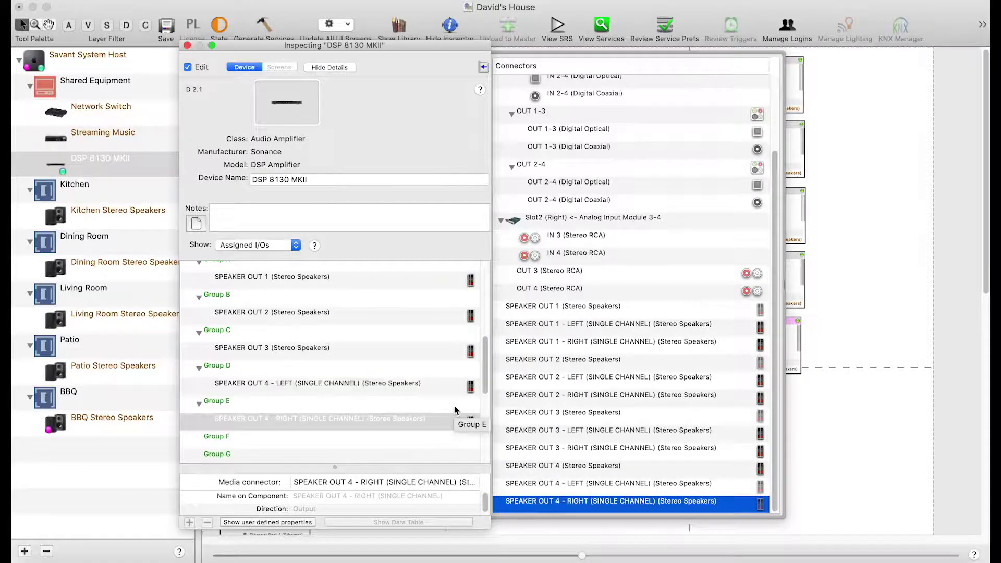
# Wire the Patio speakers to SPEAKER OUT 4 LEFT and the BBQ speakers to SPEAKER OUT 4 RIGHT.
pyautogui.click(187, 45)
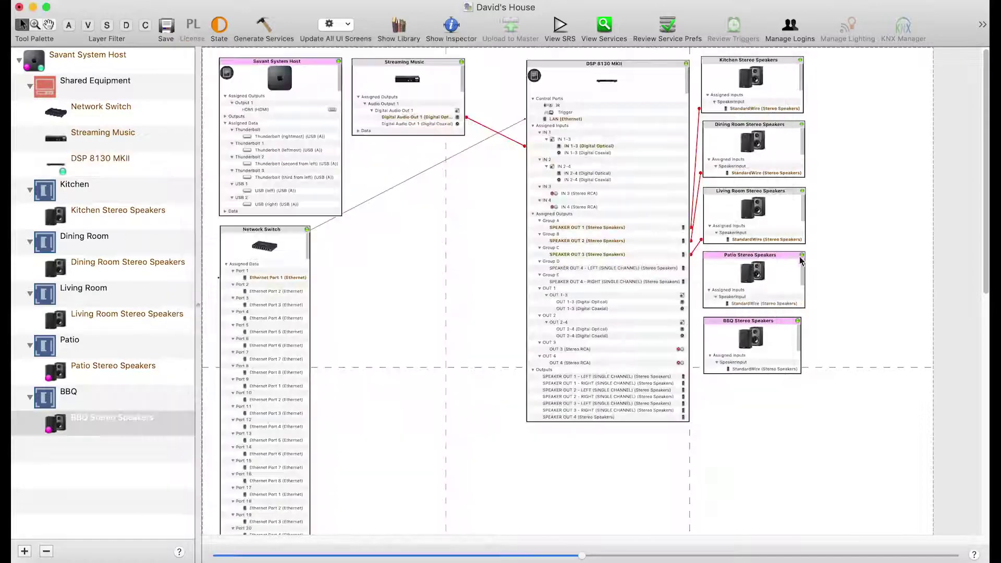
pyautogui.click(729, 304)
pyautogui.moveTo(729, 304); pyautogui.dragTo(683, 268)
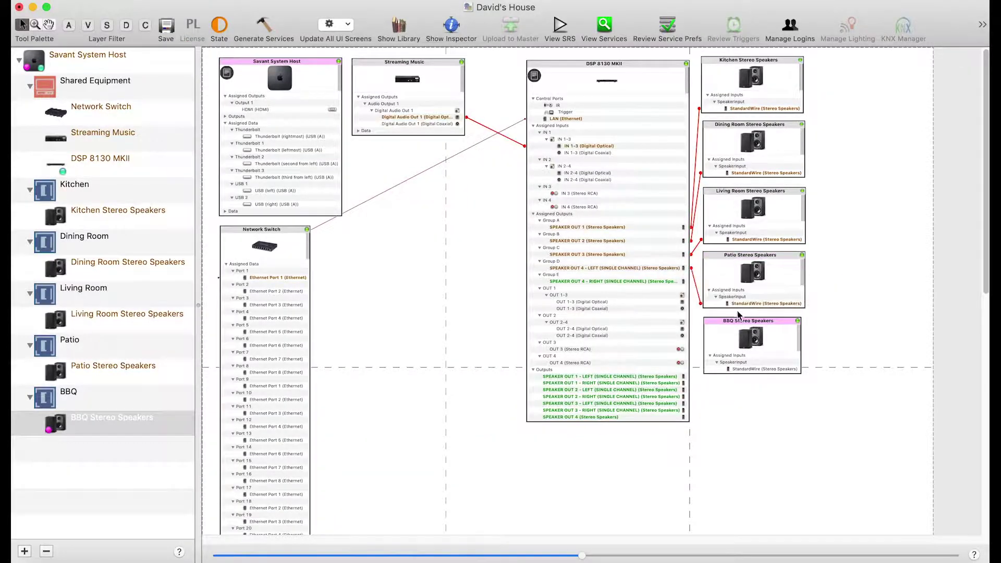
pyautogui.moveTo(735, 369); pyautogui.dragTo(678, 284)
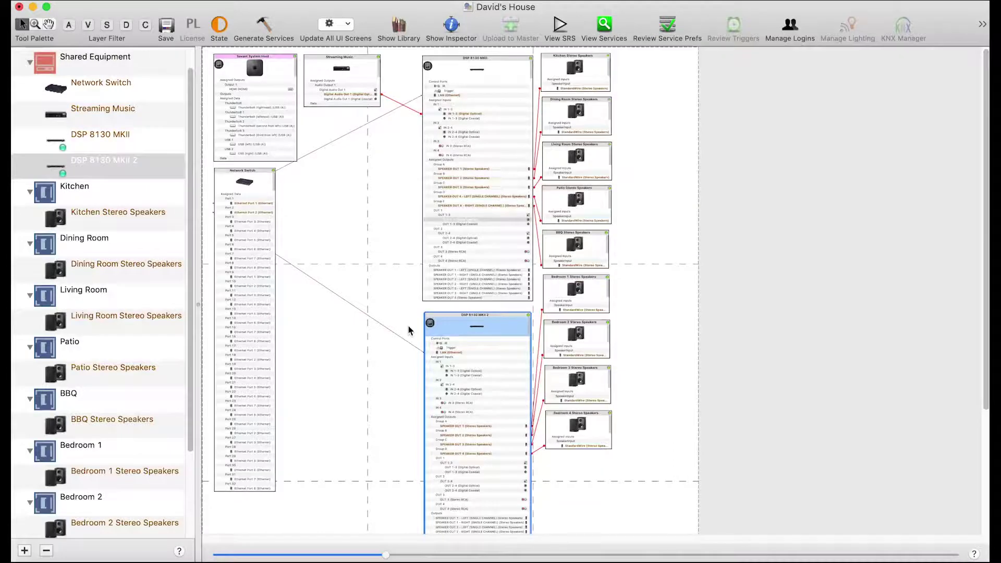
# Drag a link from the first amp's OUT 1-3 port toward the second DSP 8130 MKII 2.
pyautogui.click(440, 221)
pyautogui.moveTo(439, 223); pyautogui.dragTo(430, 376)
pyautogui.click(415, 383)
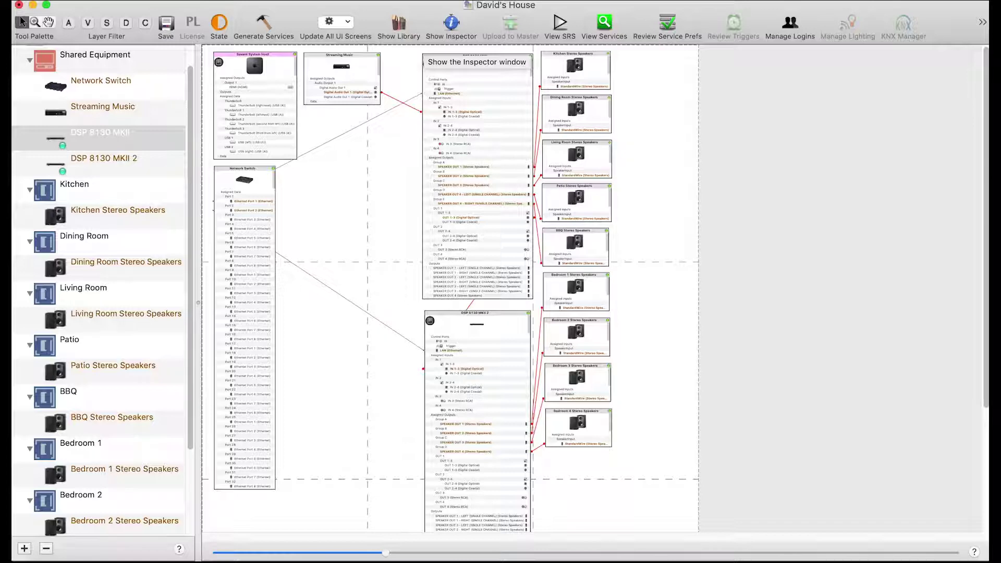
# Add a Sonos Port from the library, name it Sonos, and place it beside the streaming source.
pyautogui.click(405, 34)
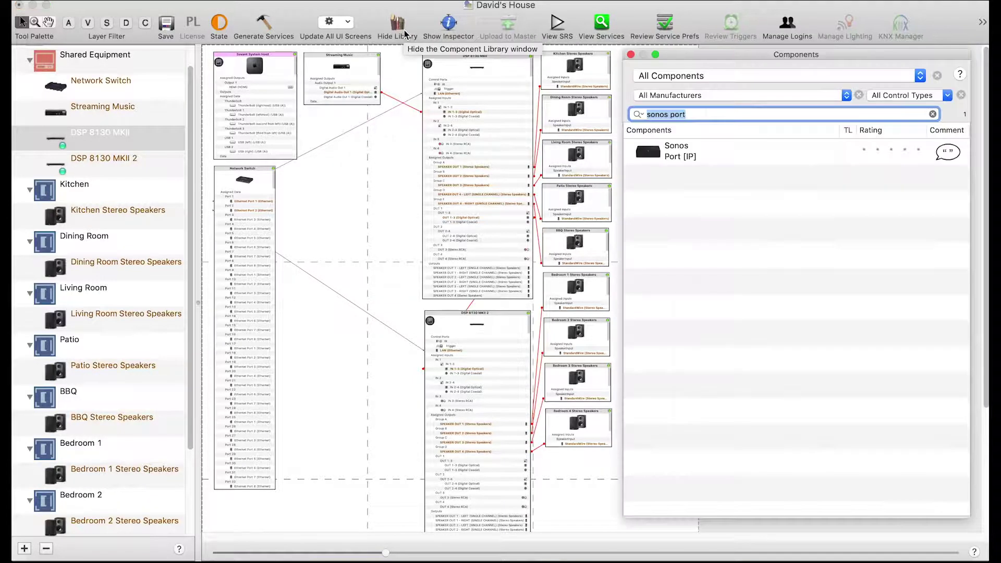
pyautogui.moveTo(648, 154); pyautogui.dragTo(346, 172)
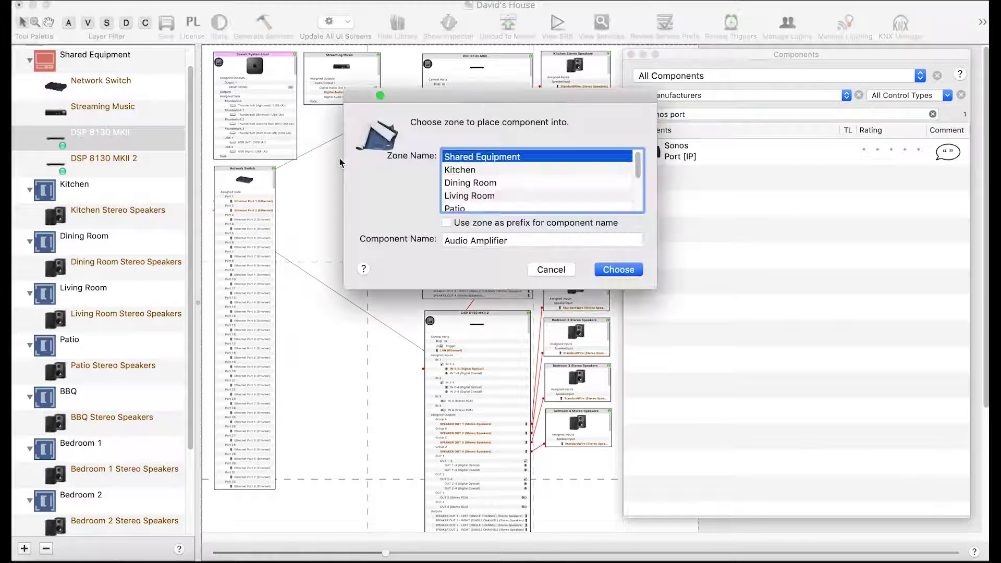
pyautogui.click(520, 242)
pyautogui.tripleClick(520, 242)
pyautogui.write('Sonos')
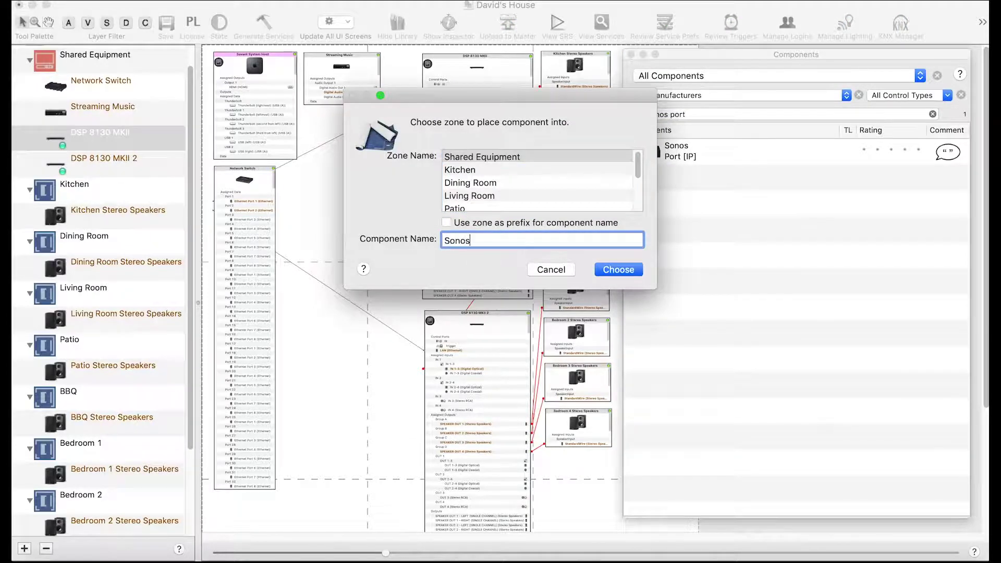
pyautogui.press('Return')
pyautogui.moveTo(365, 179); pyautogui.dragTo(332, 146)
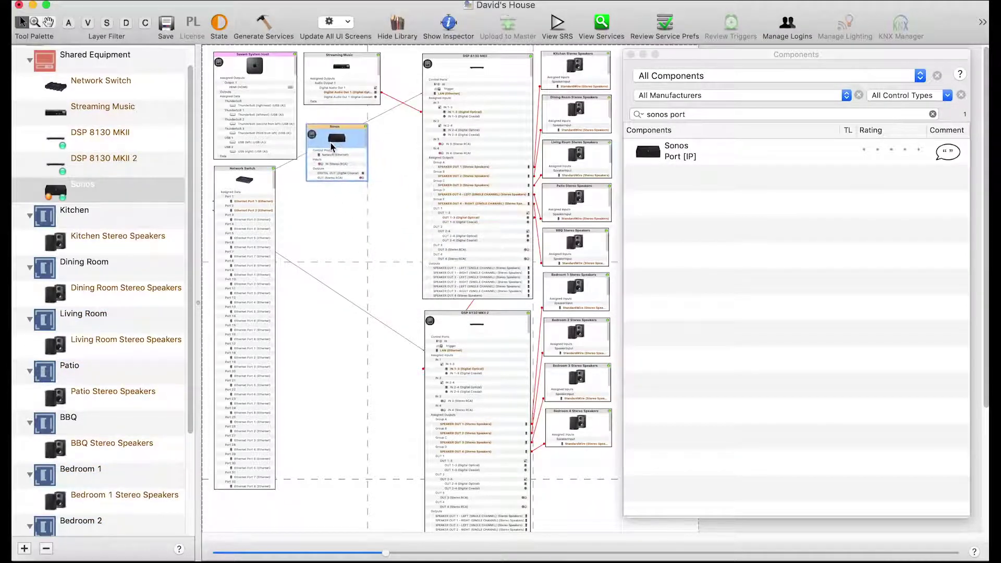
# Connect the Sonos DIGITAL OUT to the first DSP 8130 MKII's IN 2-4.
pyautogui.click(339, 174)
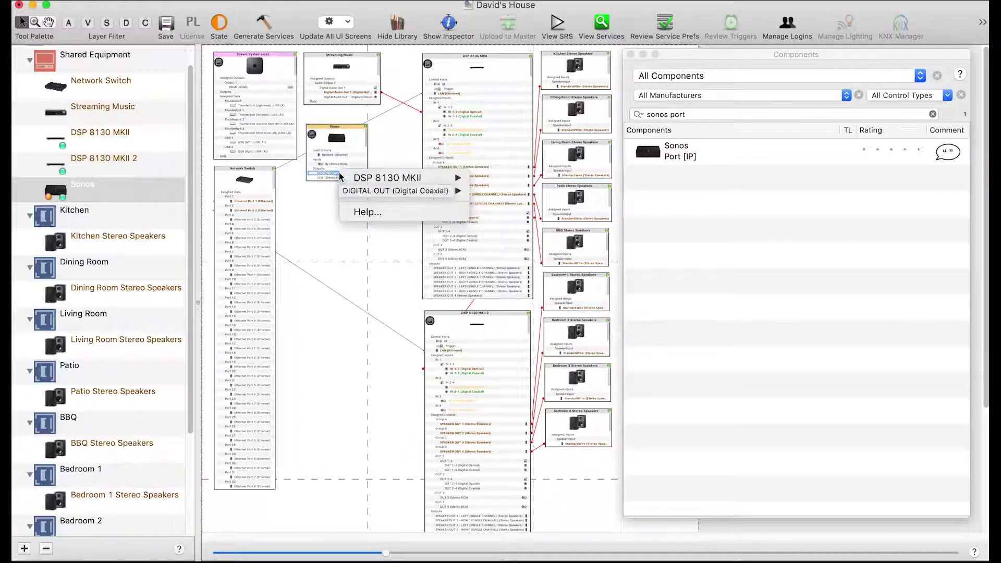
pyautogui.moveTo(360, 178)
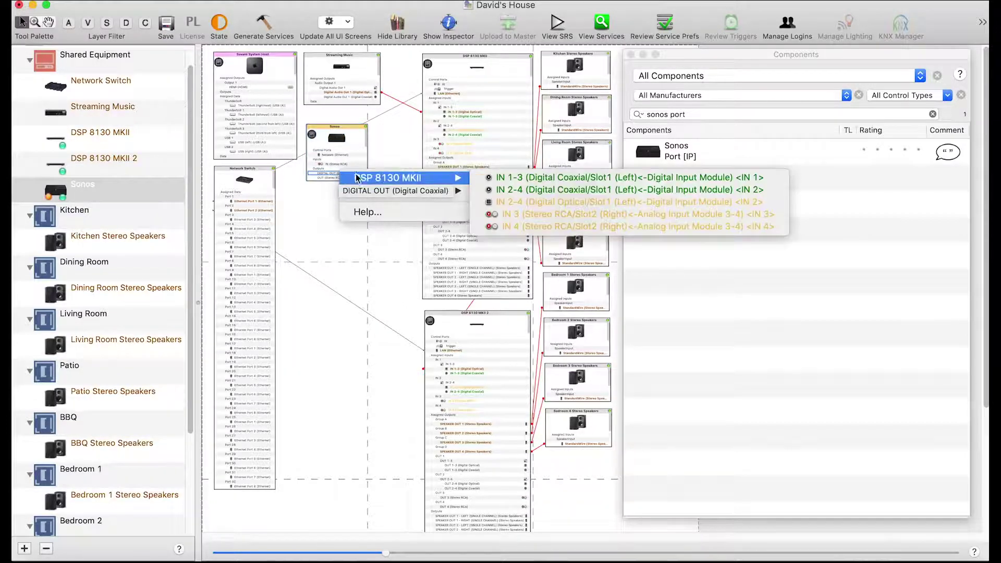
pyautogui.click(485, 190)
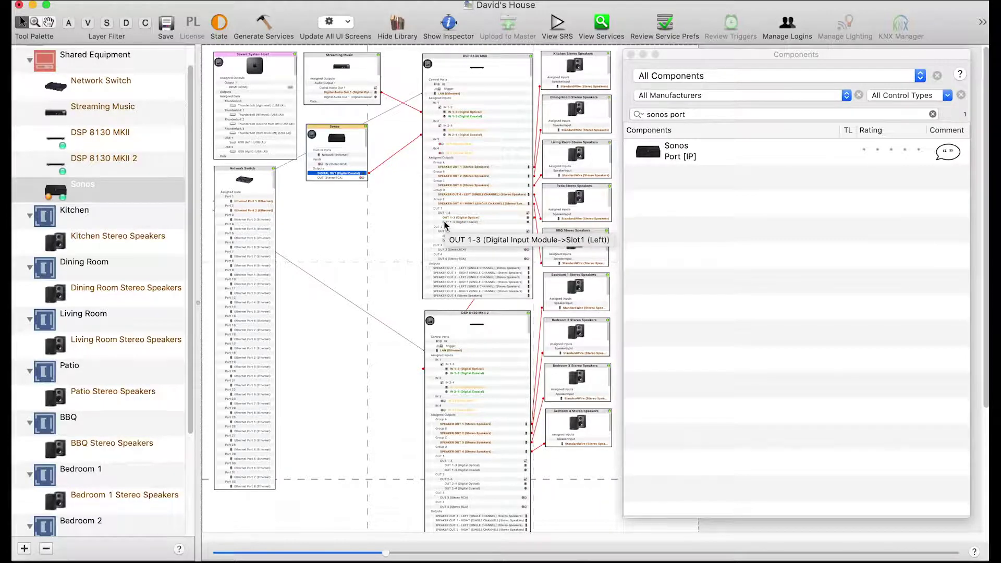
# Route DSP 8130 MKII OUT 1-3 (Digital Coaxial) into DSP 8130 MKII 2's IN 2-4 (Digital Coaxial).
pyautogui.click(444, 226)
pyautogui.rightClick(444, 225)
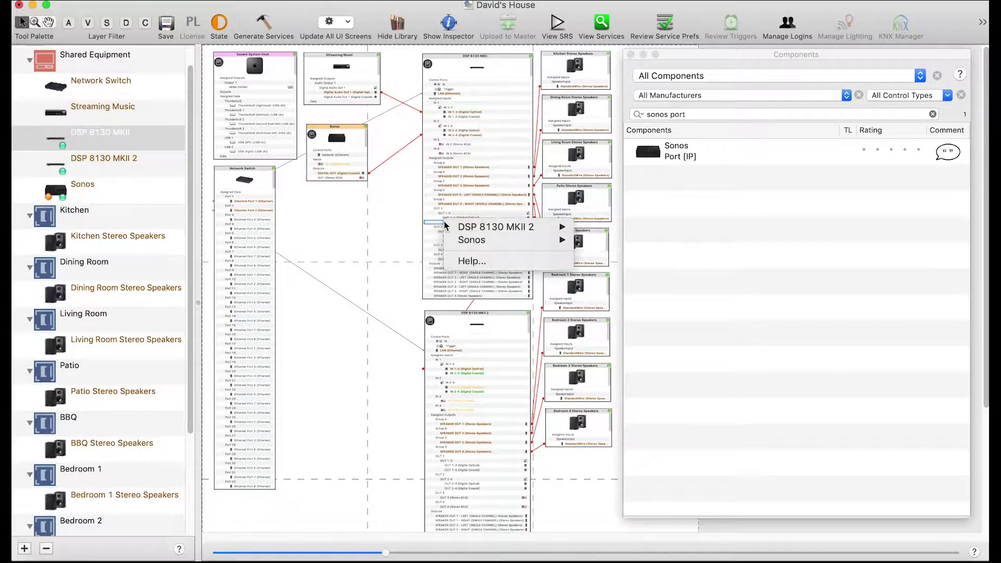
pyautogui.moveTo(452, 226)
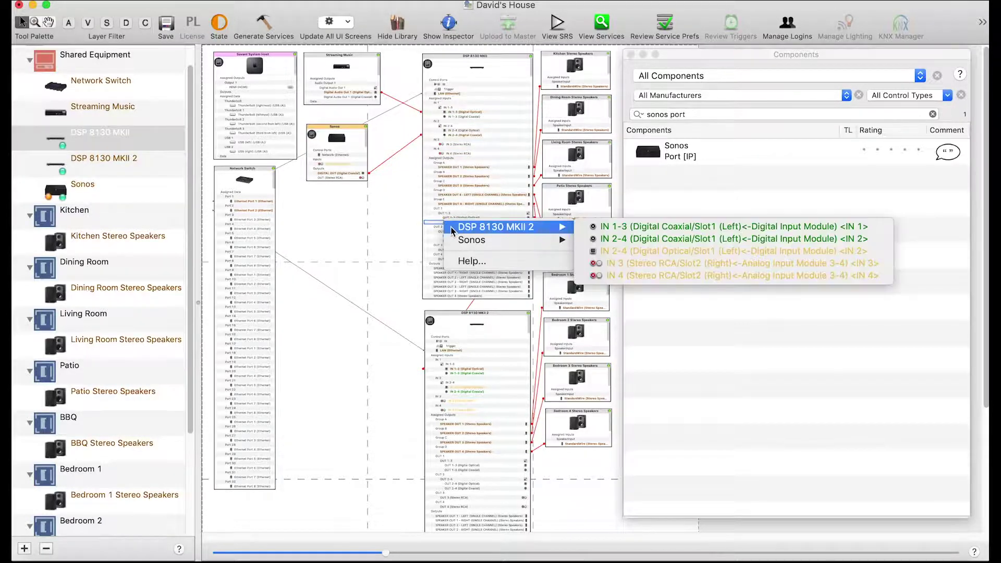
pyautogui.click(592, 240)
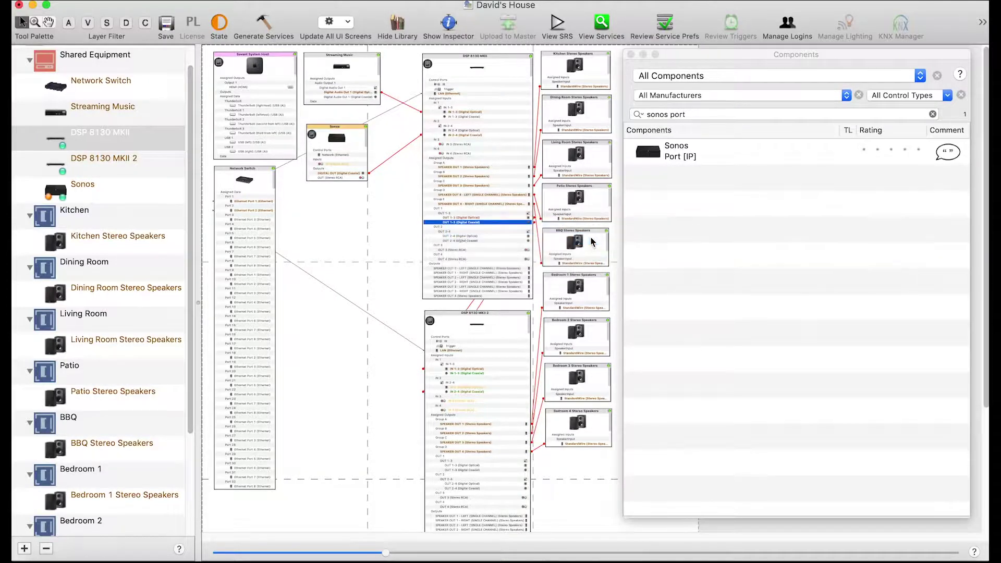